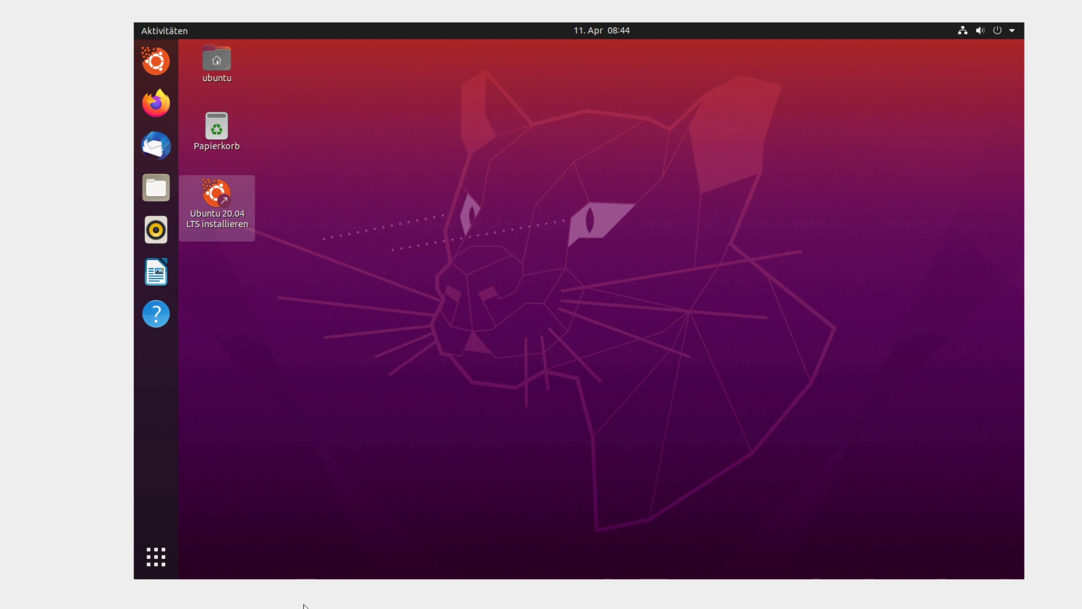
- Look through the applications overview and the home folder's Dokumente directory, then close the file manager
left_click(156, 555)
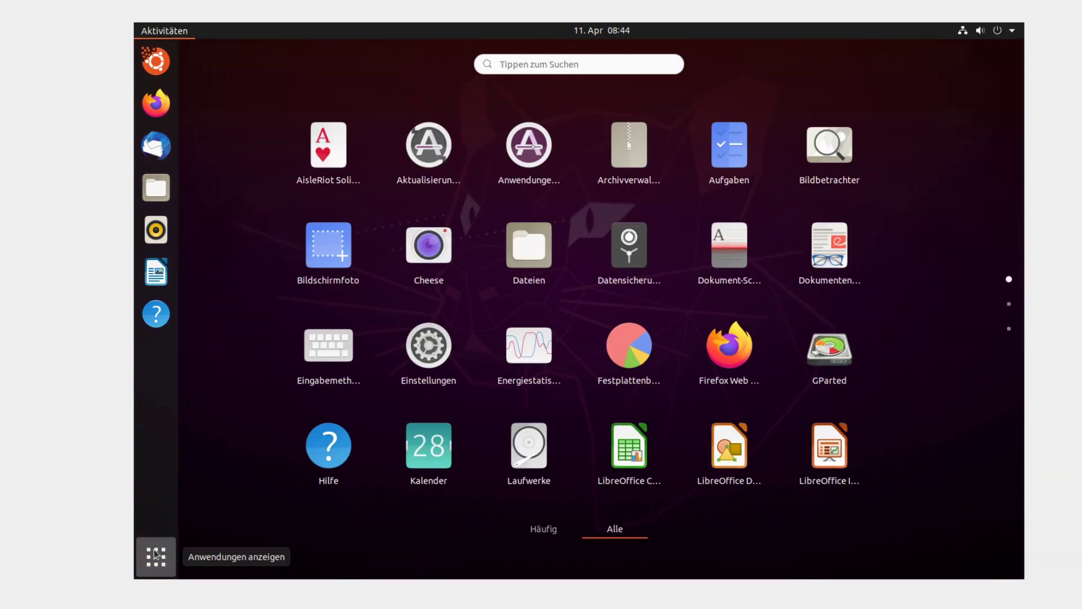
left_click(156, 556)
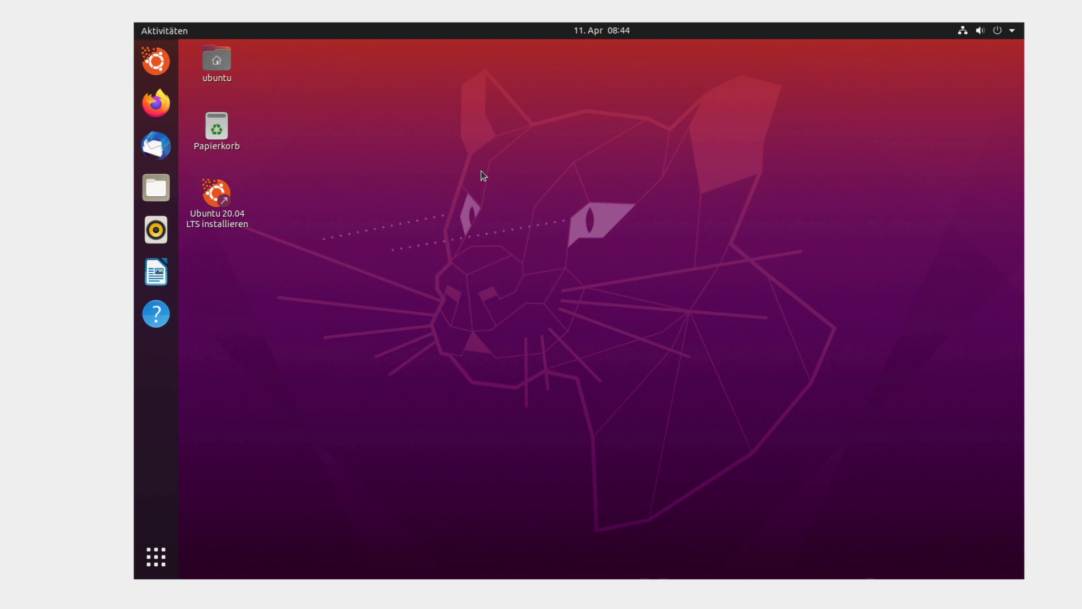
double_click(226, 69)
left_click_drag(560, 102, 542, 74)
double_click(597, 123)
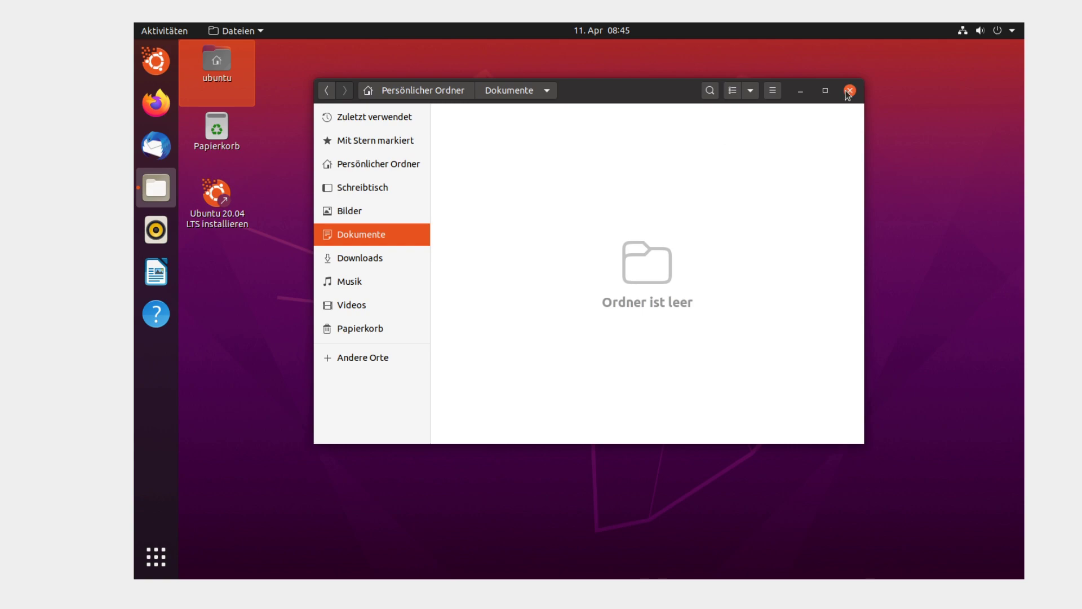
left_click(849, 92)
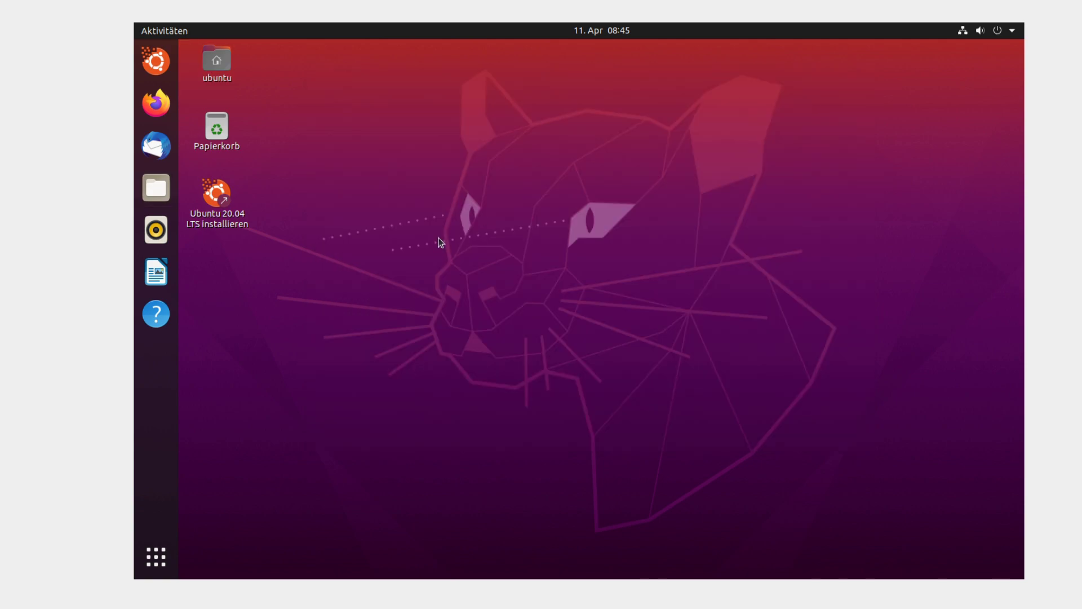
- Launch 'Ubuntu 20.04 LTS installieren', try English, then reselect Deutsch as the installation language
left_click(191, 222)
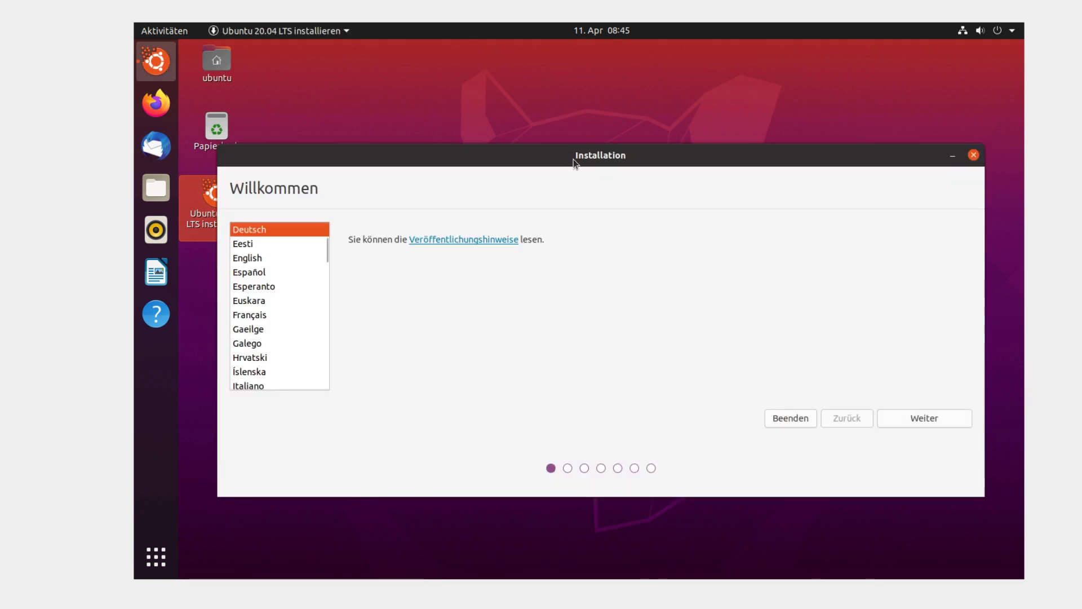
left_click_drag(574, 163, 569, 91)
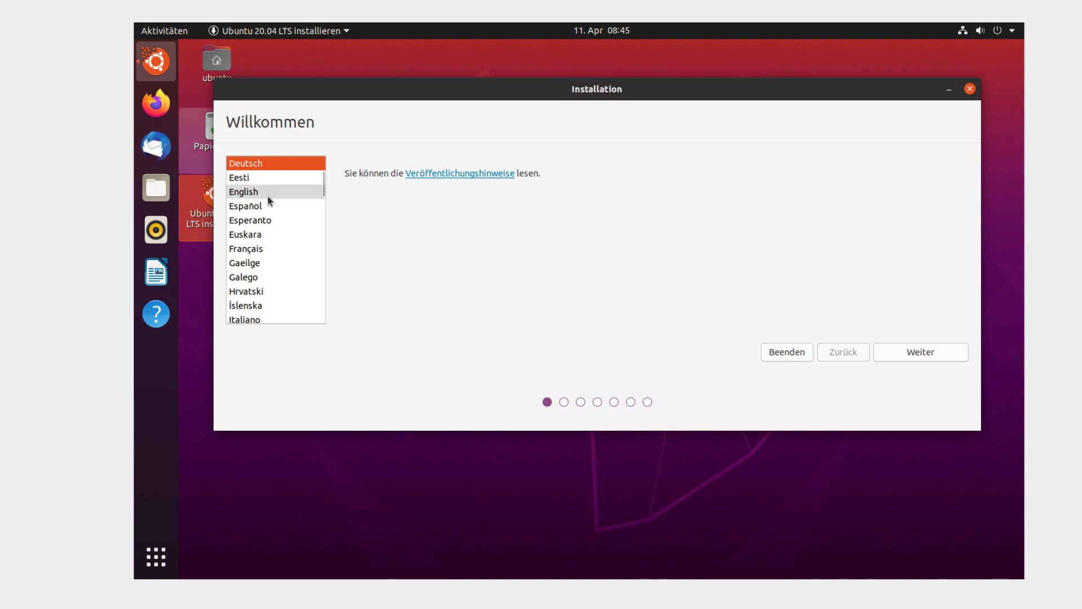
scroll(254, 232, "up", 1)
scroll(256, 222, "down", 2)
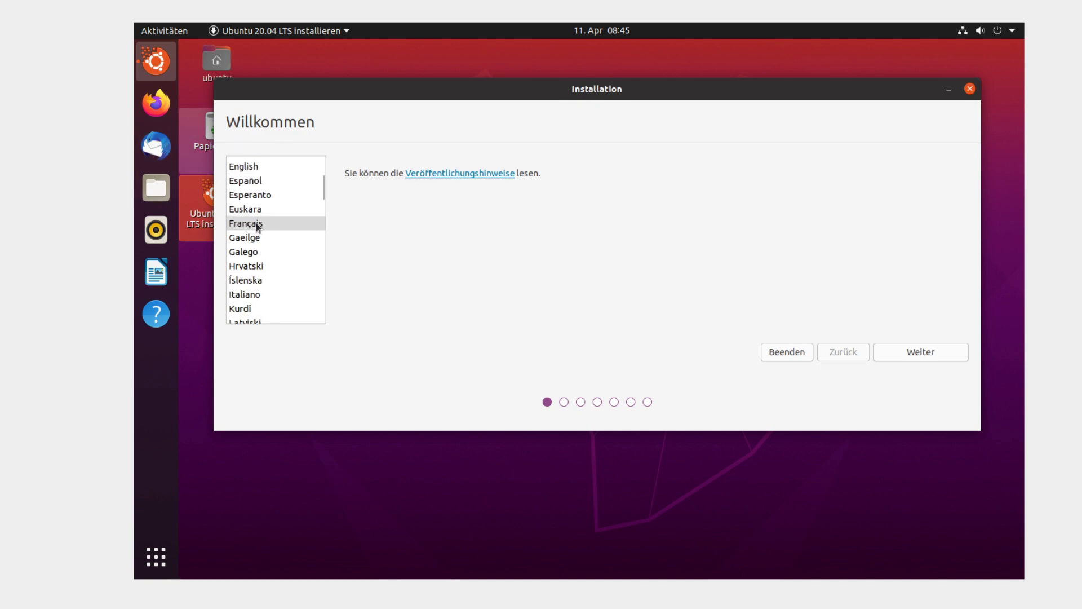
scroll(258, 209, "up", 1)
scroll(259, 205, "up", 2)
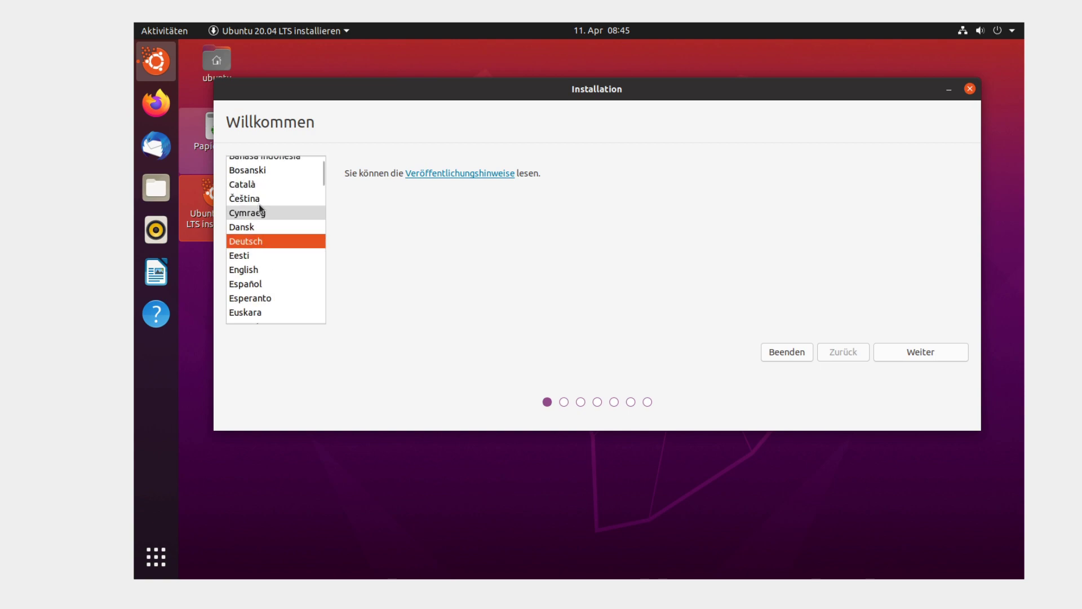
scroll(259, 204, "down", 1)
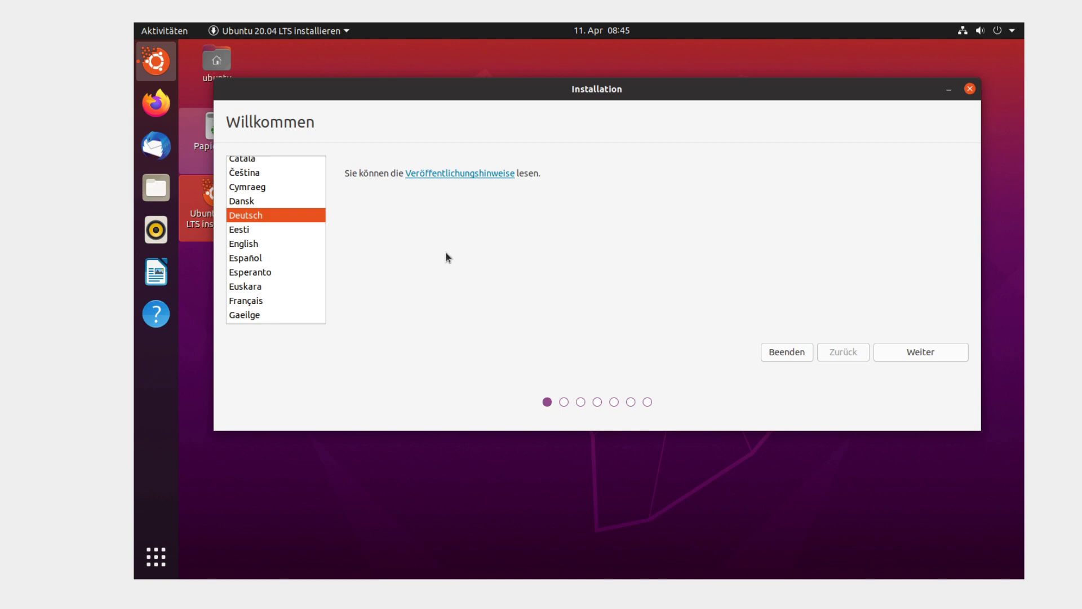
left_click(240, 247)
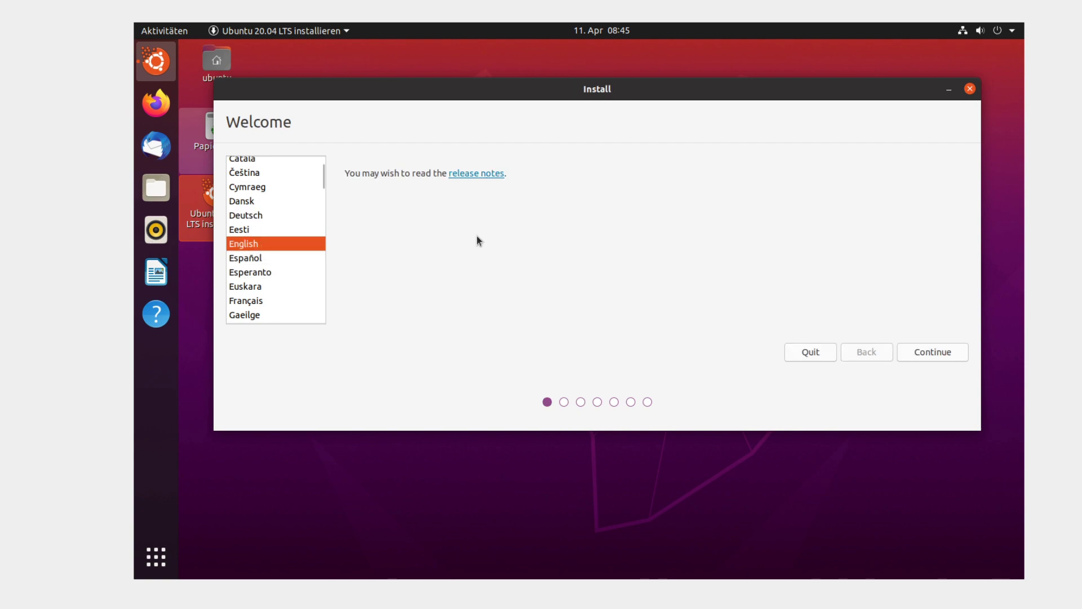
left_click(265, 215)
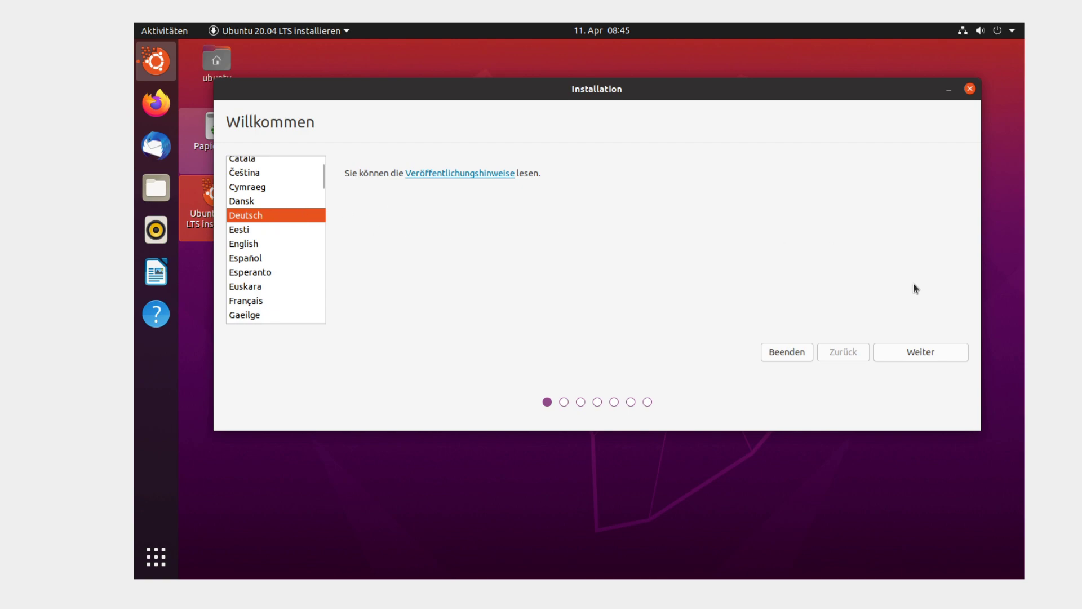
- Skip automatic keyboard detection and keep the German keyboard layout
left_click(930, 352)
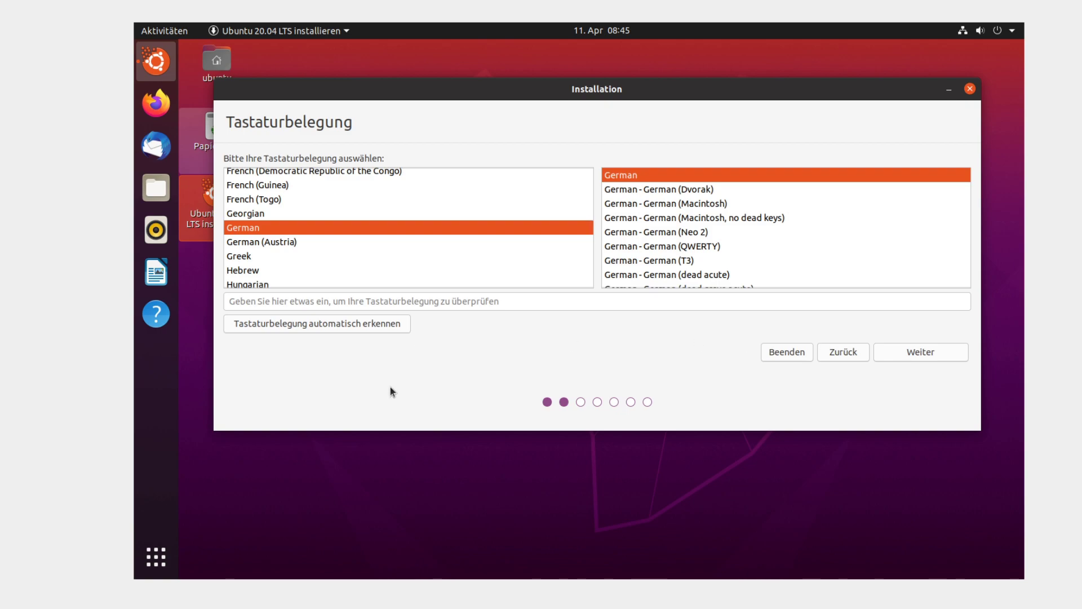
left_click(358, 329)
mouse_move(590, 228)
left_mouse_down()
mouse_move(554, 228)
mouse_move(579, 228)
left_mouse_up()
left_click(704, 226)
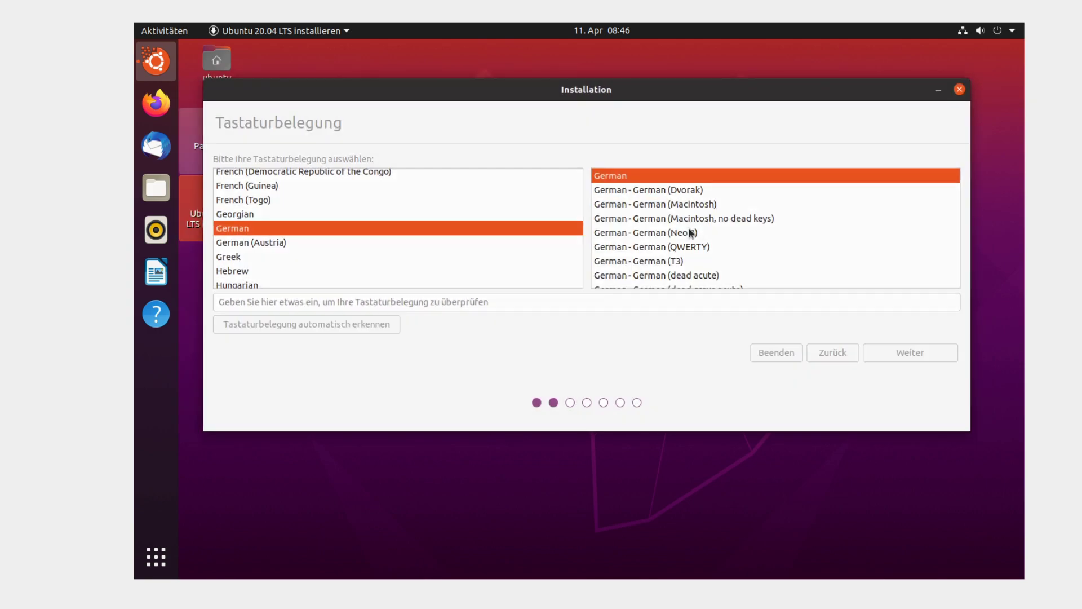
left_click(901, 354)
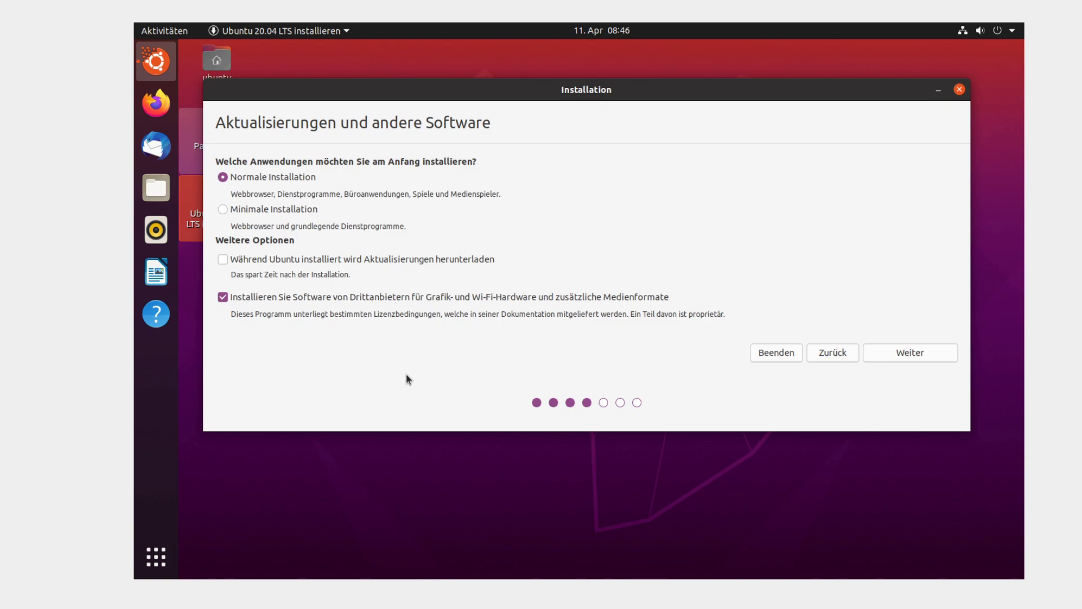
- Accept the software options, erase the whole disk, and confirm writing the ext4 partition changes
left_click(914, 358)
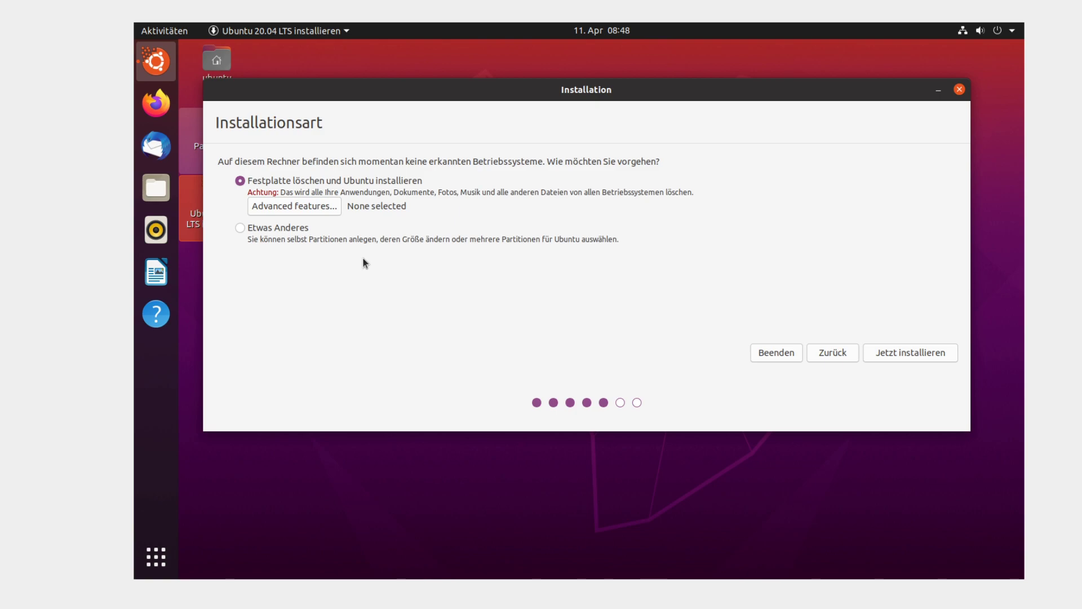
left_click(908, 352)
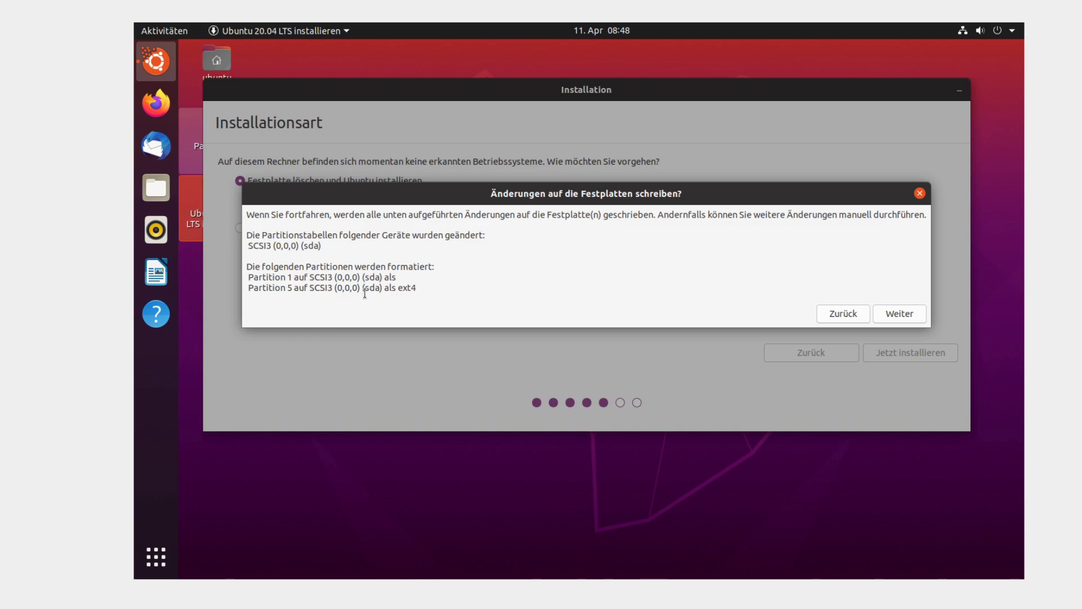
left_click_drag(360, 289, 424, 293)
left_click(416, 288)
left_click(880, 314)
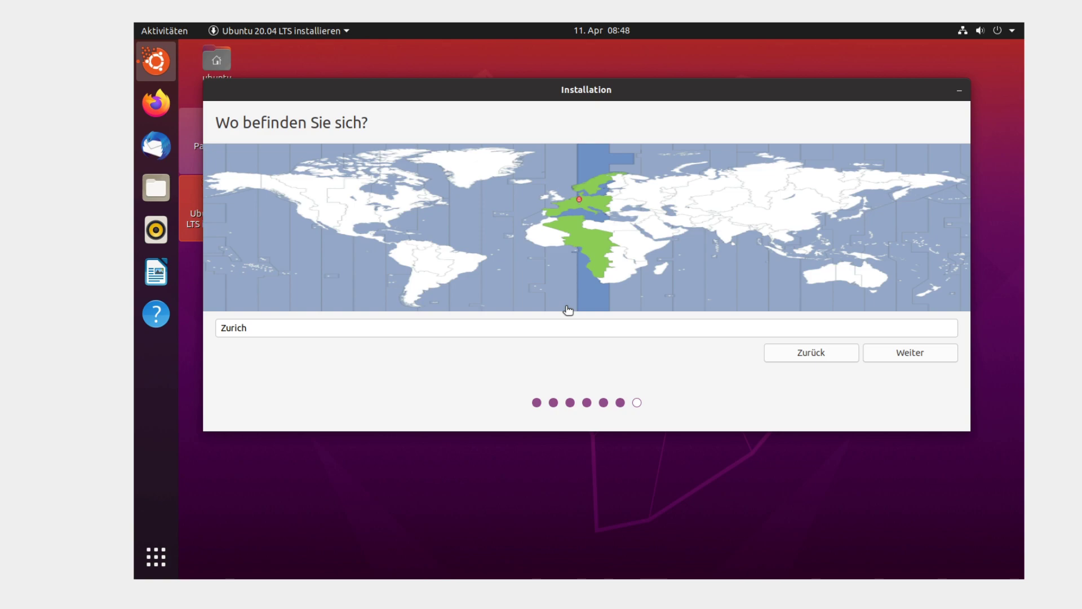
- Replace the location with 'Berlin (Berlin, Germany)' and move past the time zone step
left_click(563, 321)
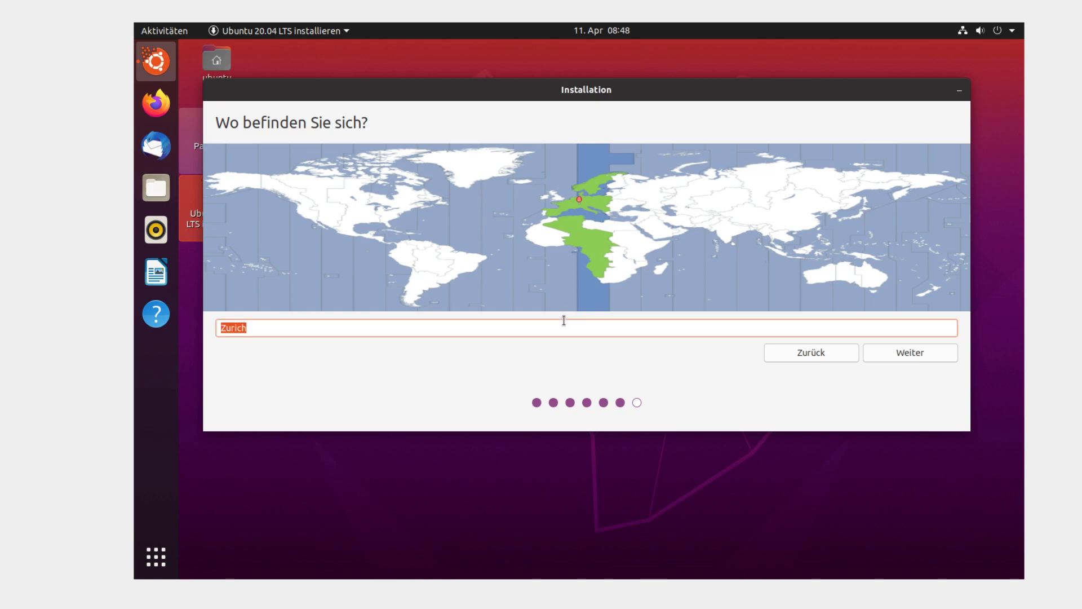
type("Berlin")
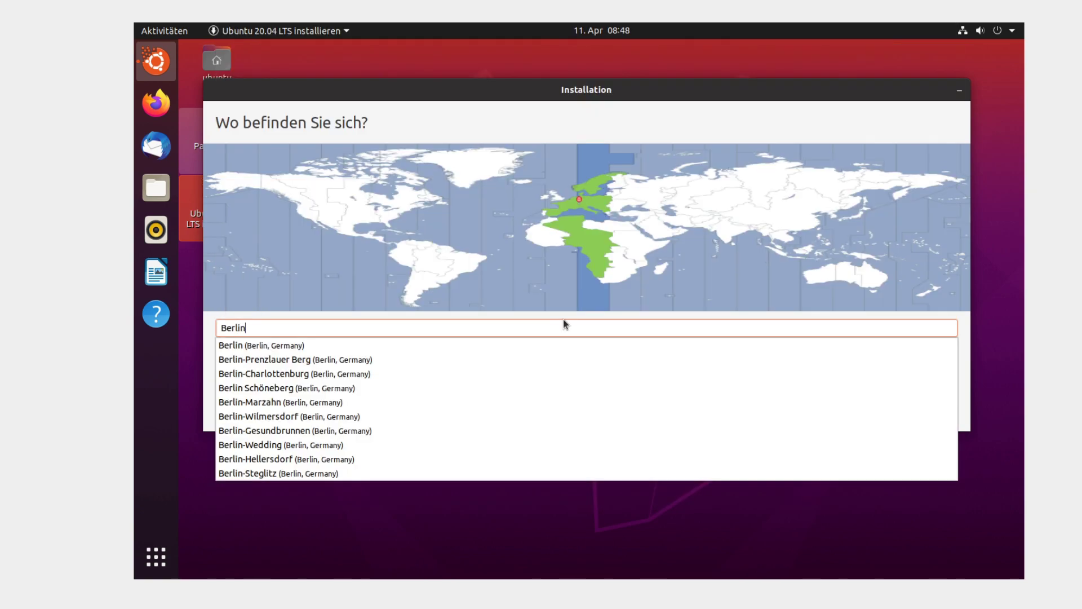
left_click(259, 344)
left_click(902, 353)
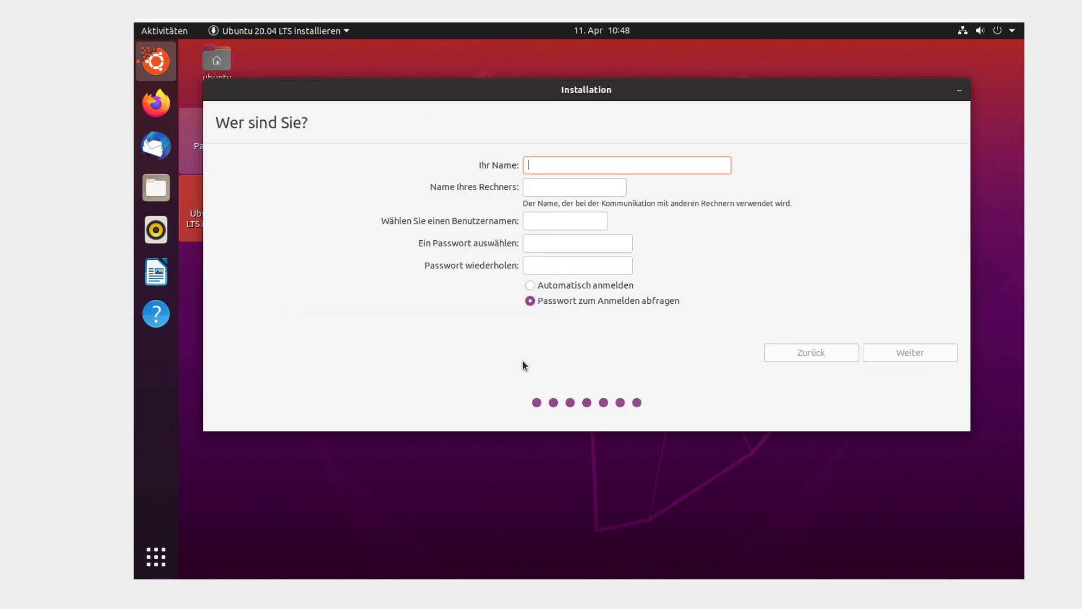
- Enter Tux as the user's name, keeping the suggested username
type("TR")
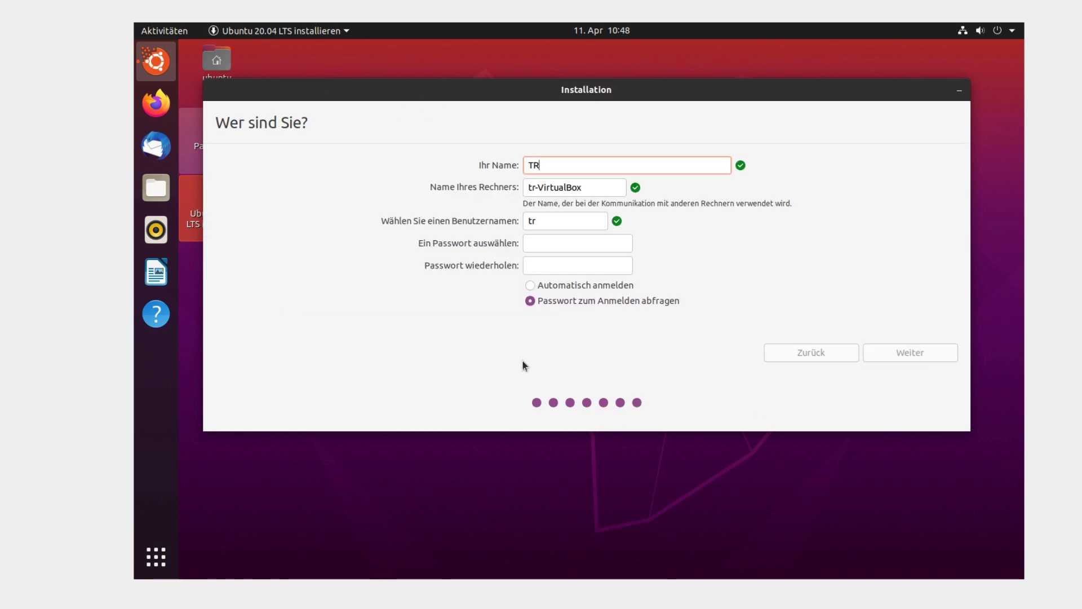
key("BackSpace")
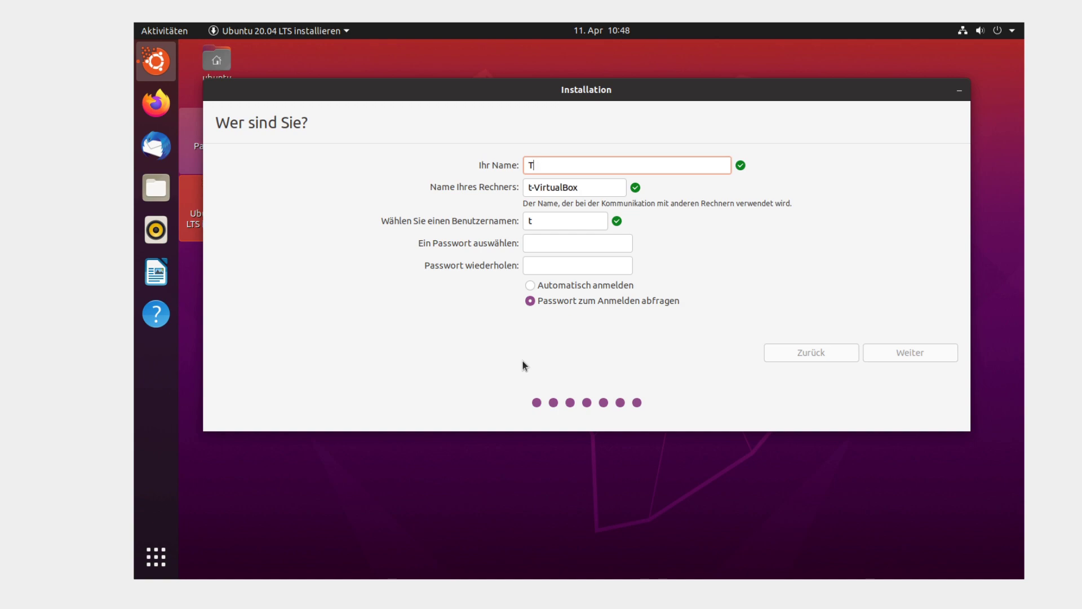
type("ux")
key("Tab")
- Enter and confirm the account password, keep login password required, and start installing
key("Tab")
key("Tab")
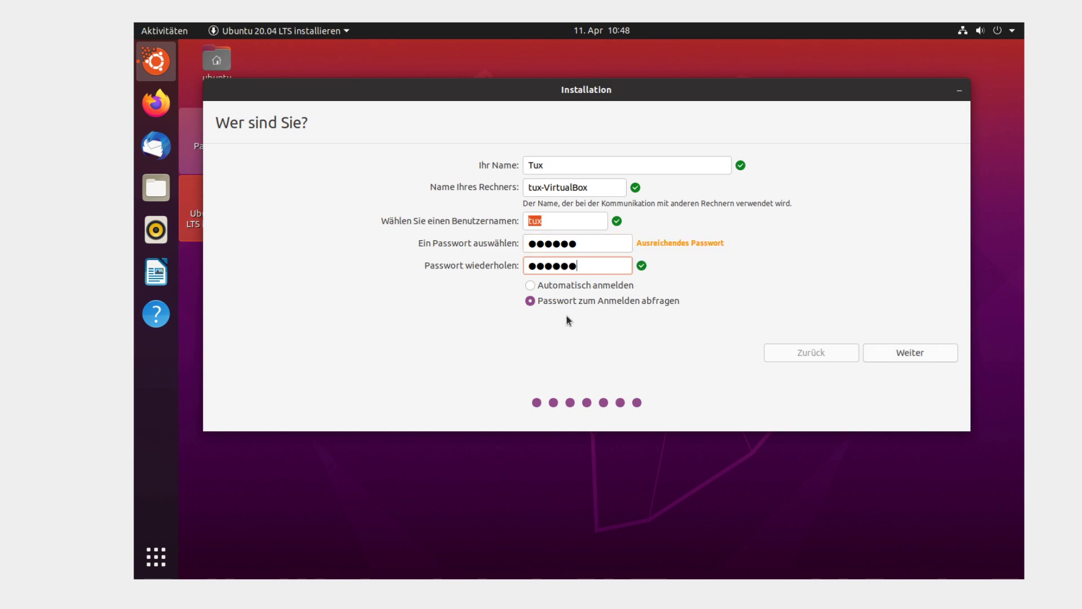
left_click(574, 298)
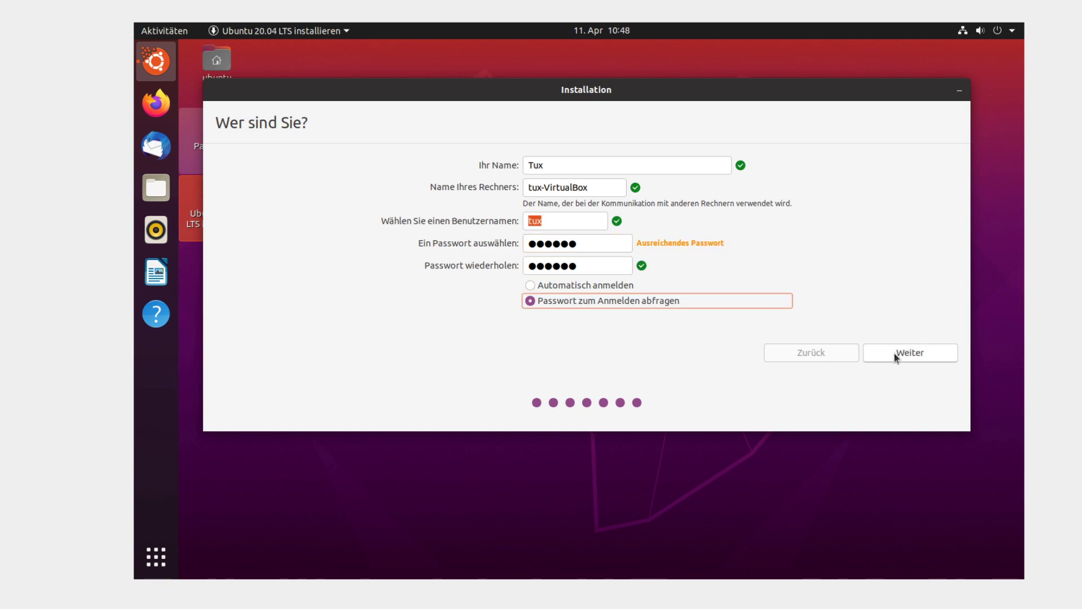
left_click(894, 354)
left_click_drag(547, 147, 542, 85)
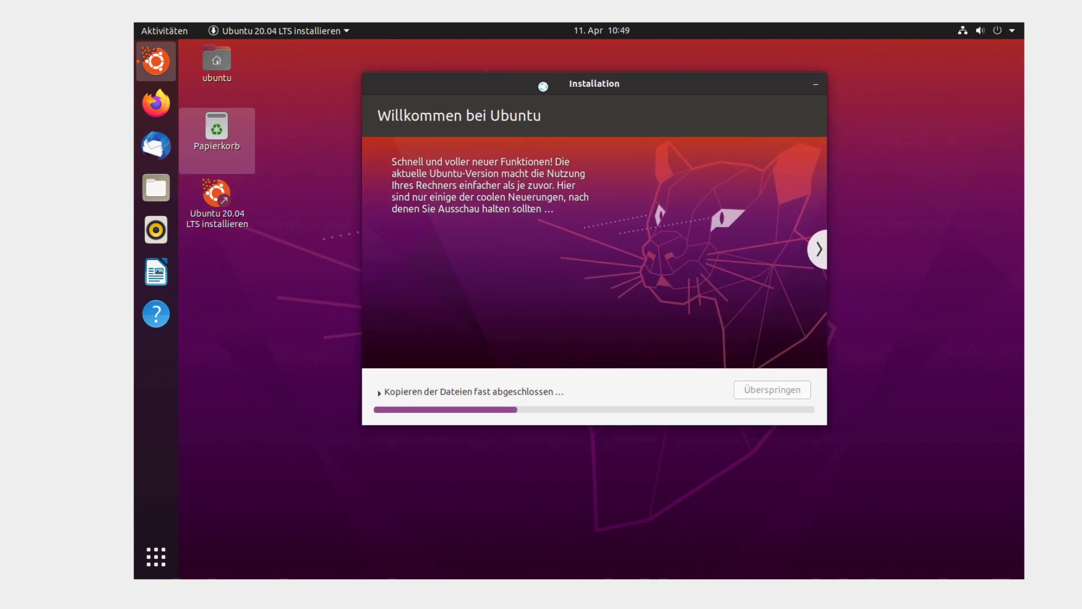
- Expand the 'Kopieren der Dateien…' terminal log and move the enlarged window fully into view
left_click(478, 393)
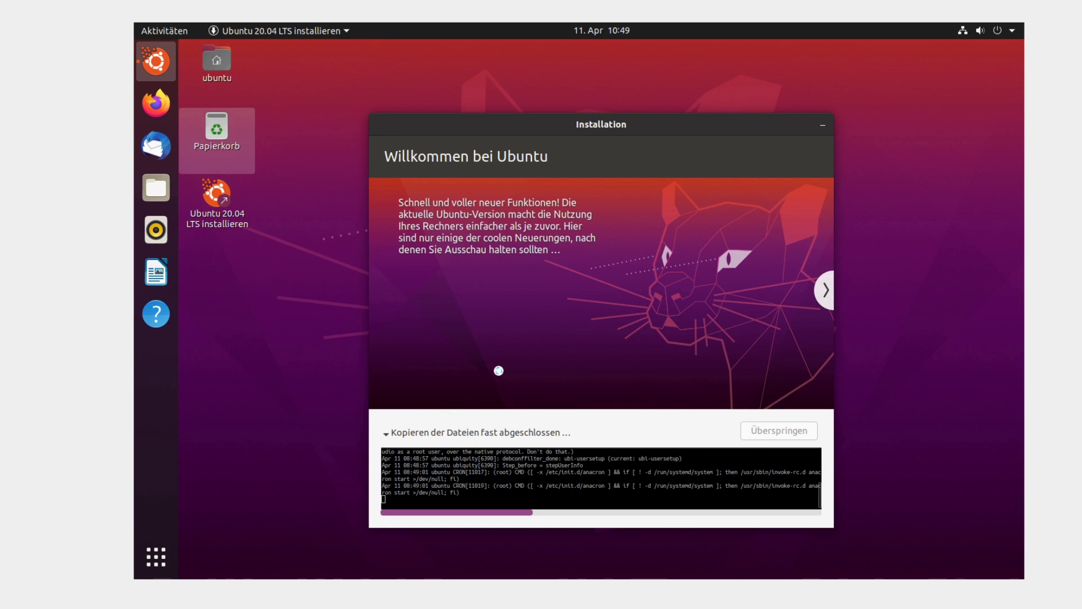
left_click_drag(613, 124, 636, 70)
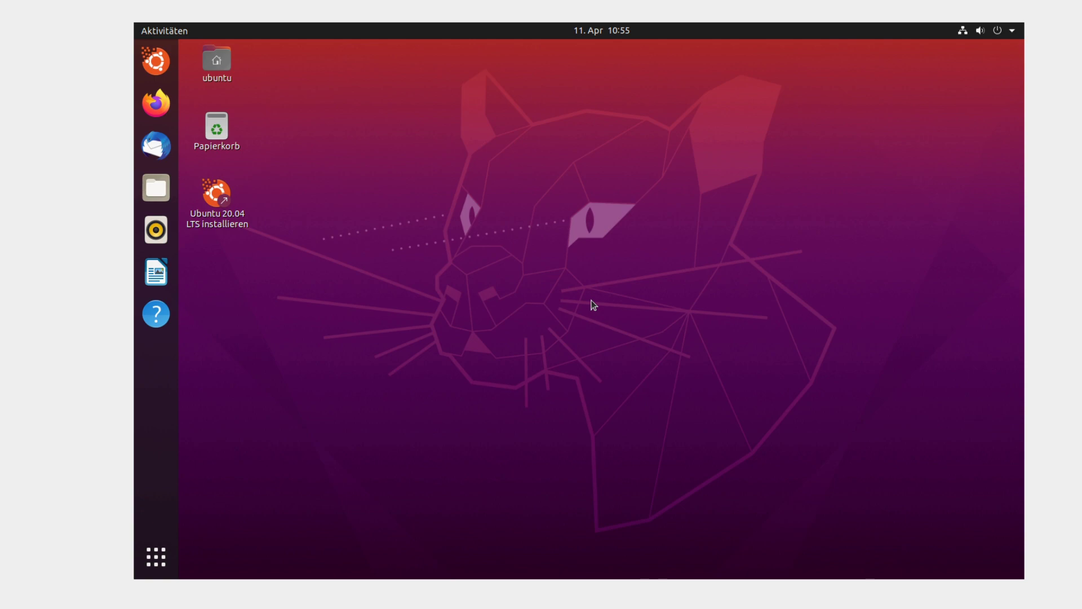
- Restart the live system through the system menu's Ausschalten dialog
left_click(1008, 35)
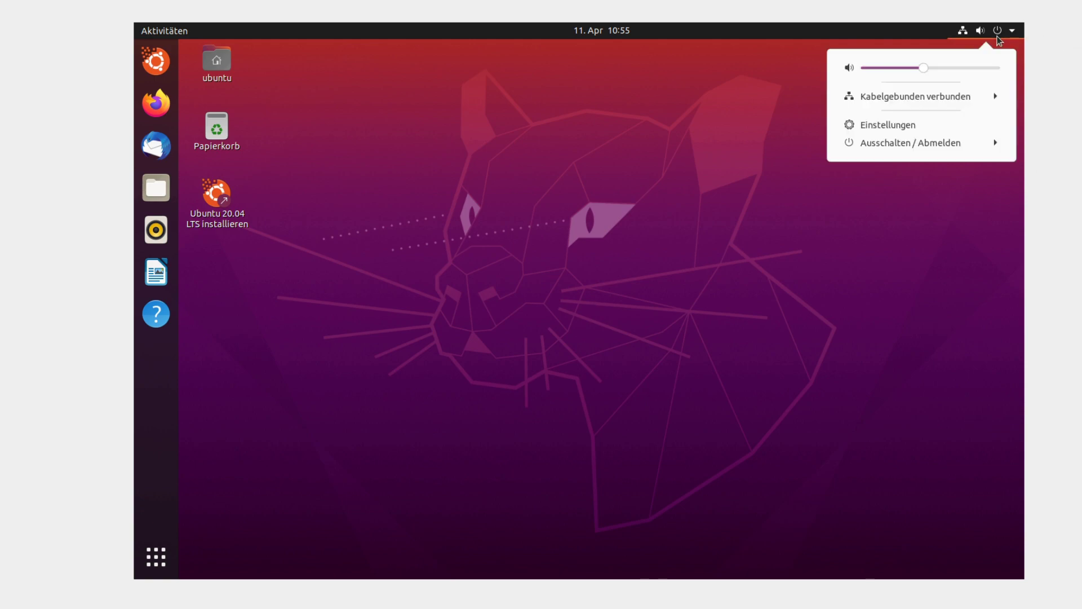
left_click(952, 144)
left_click(916, 211)
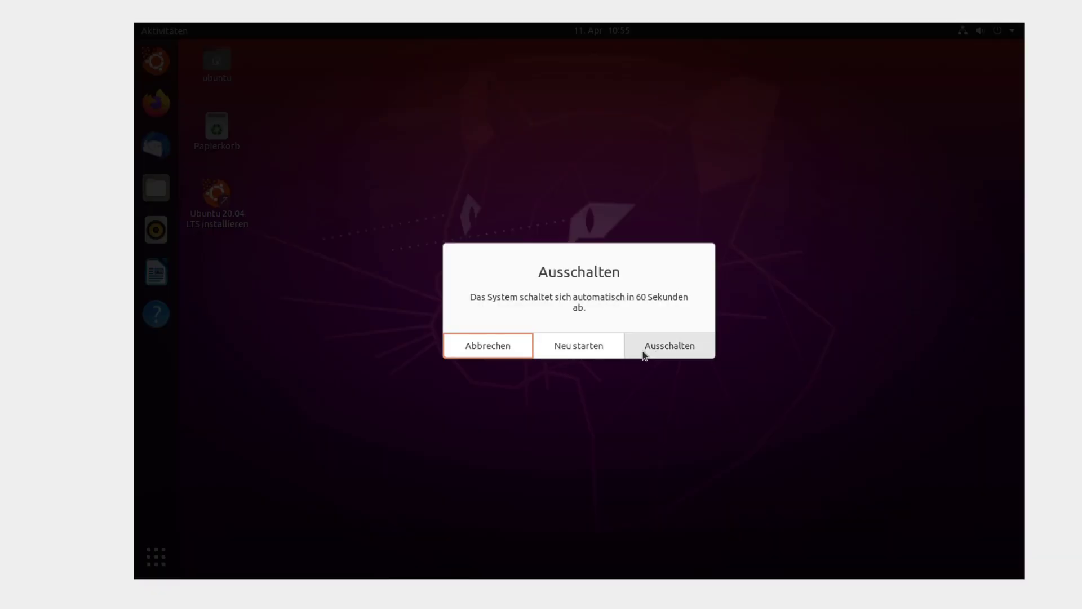
left_click(577, 354)
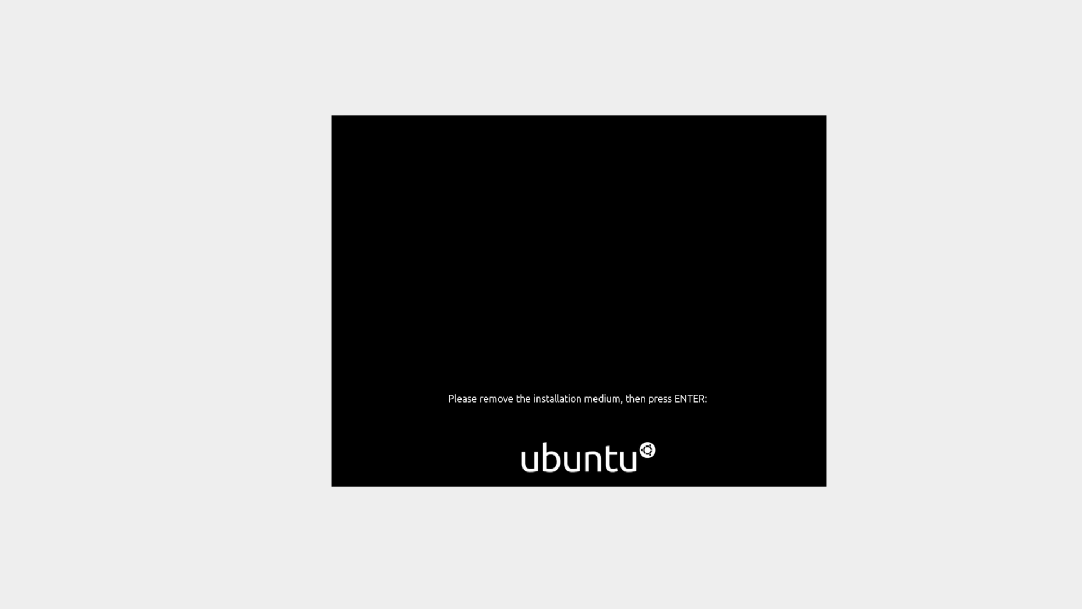
- Continue the reboot, choose the Tux account at the login screen, and type its password
key("Return")
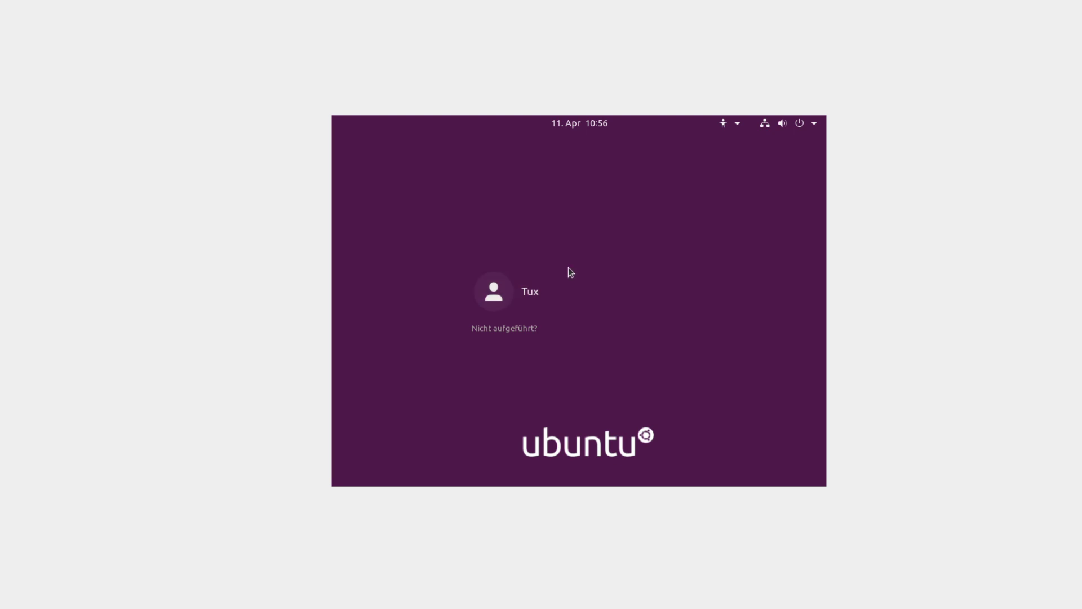
left_click(568, 281)
type("********")
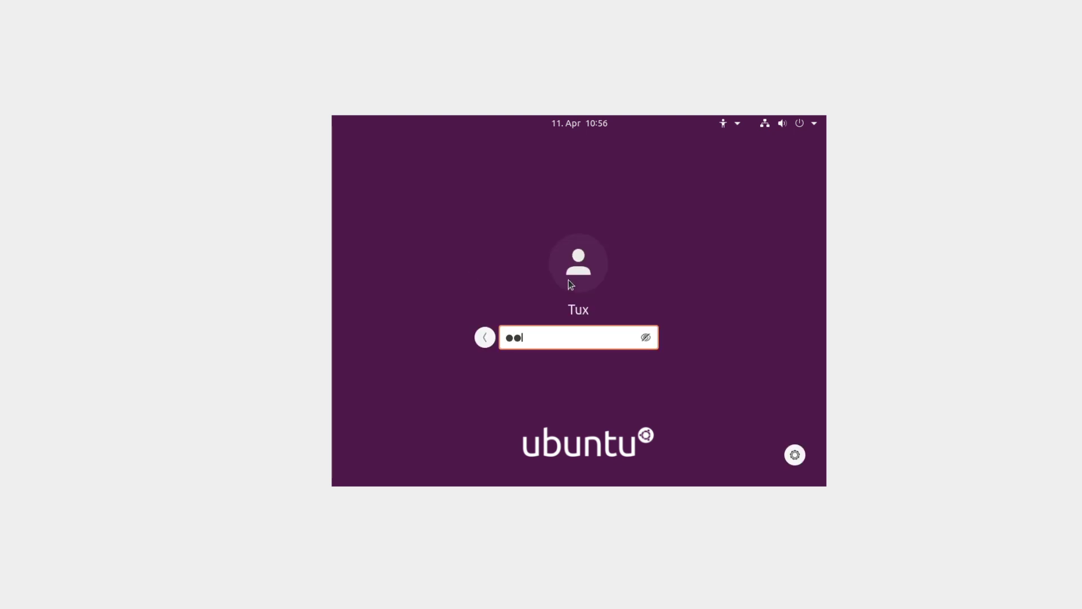